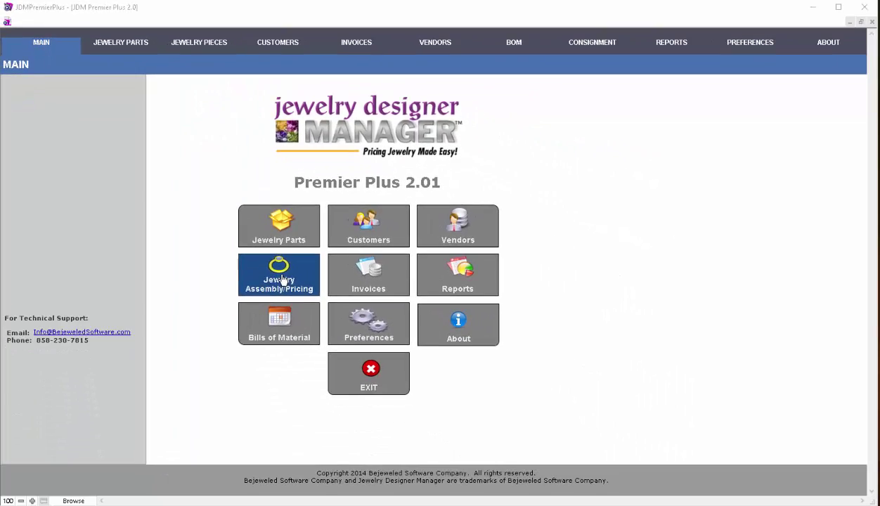
# - Load the Star-Ring-Back picture from the RESIZED folder as the jewelry piece's first photo
pyautogui.click(413, 457)
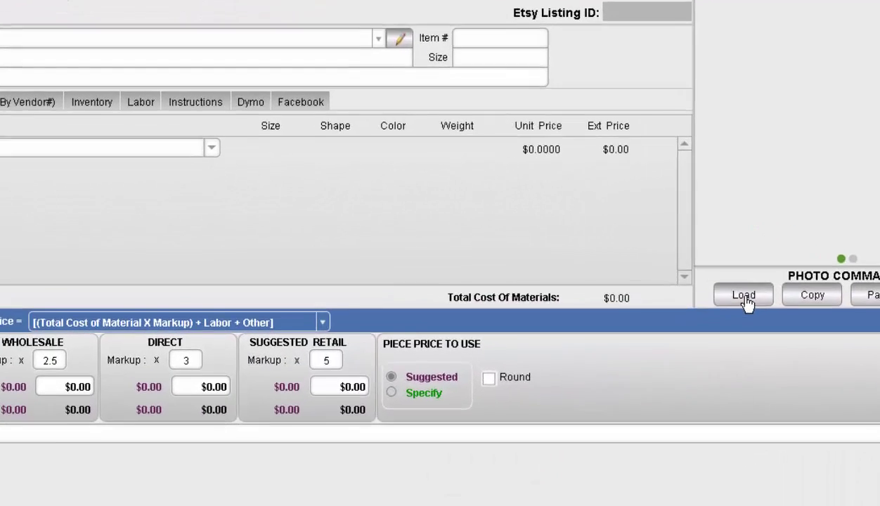
pyautogui.click(506, 478)
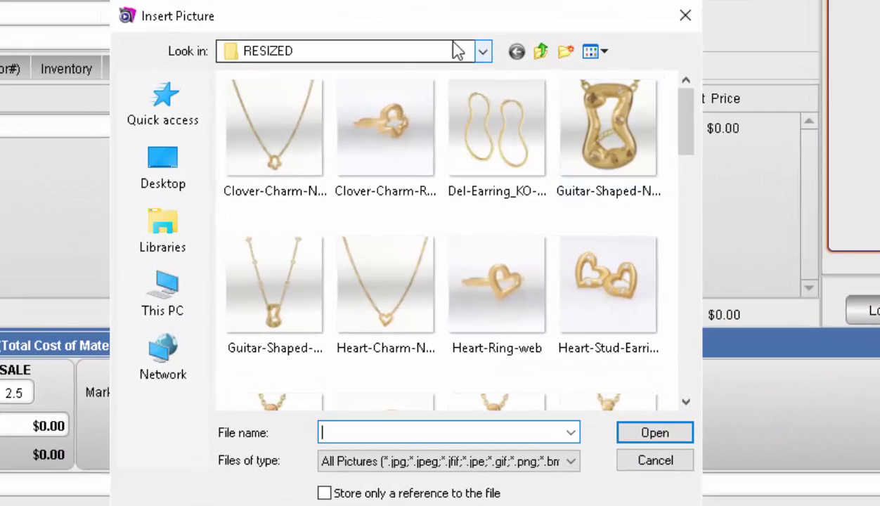
pyautogui.click(686, 402)
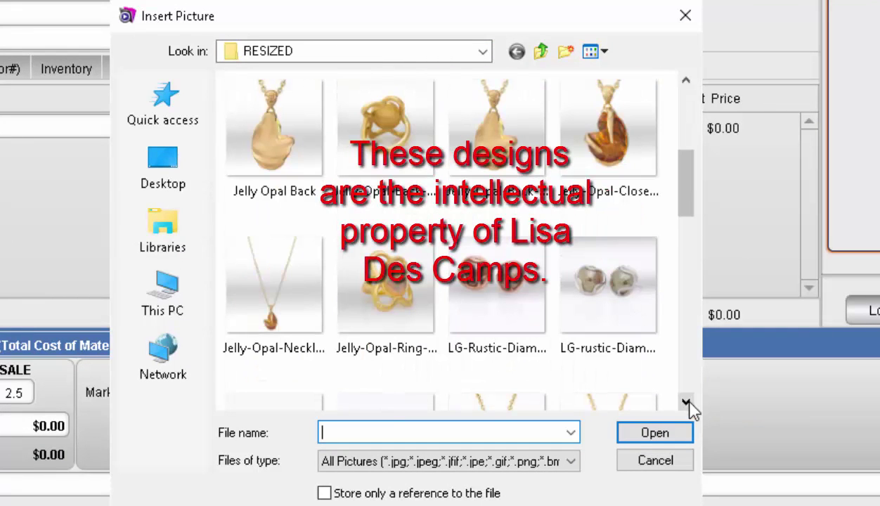
pyautogui.click(686, 402)
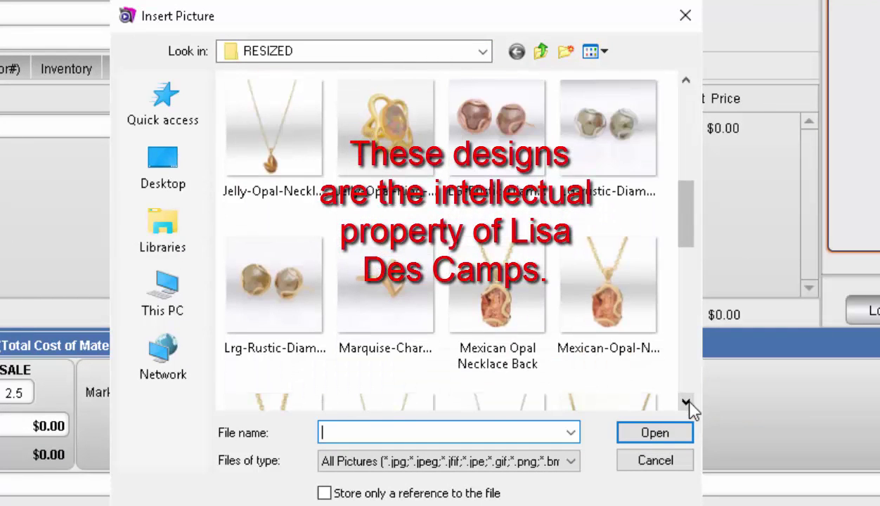
pyautogui.click(686, 402)
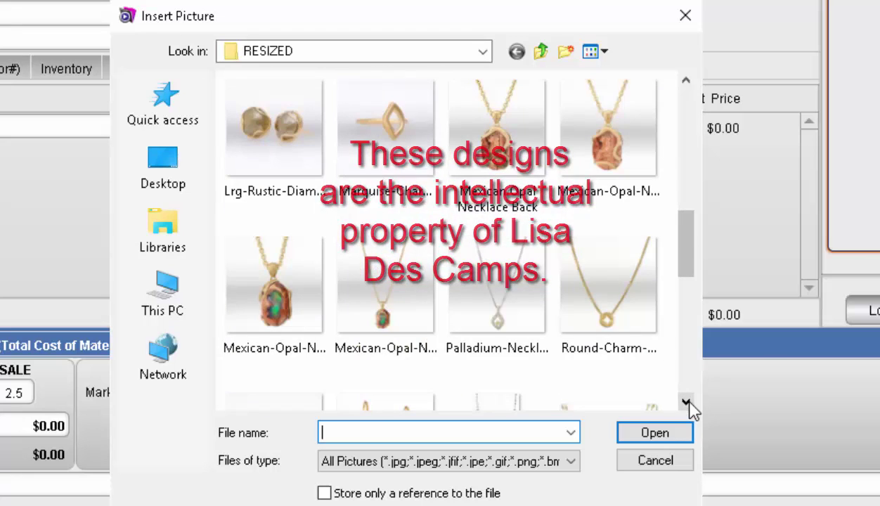
pyautogui.click(686, 402)
pyautogui.click(686, 402)
pyautogui.click(686, 402)
pyautogui.click(686, 402)
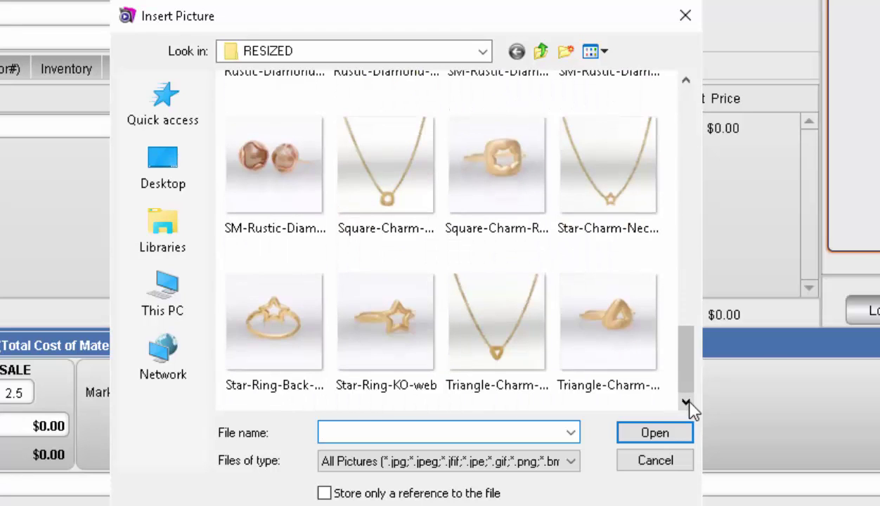
pyautogui.click(288, 344)
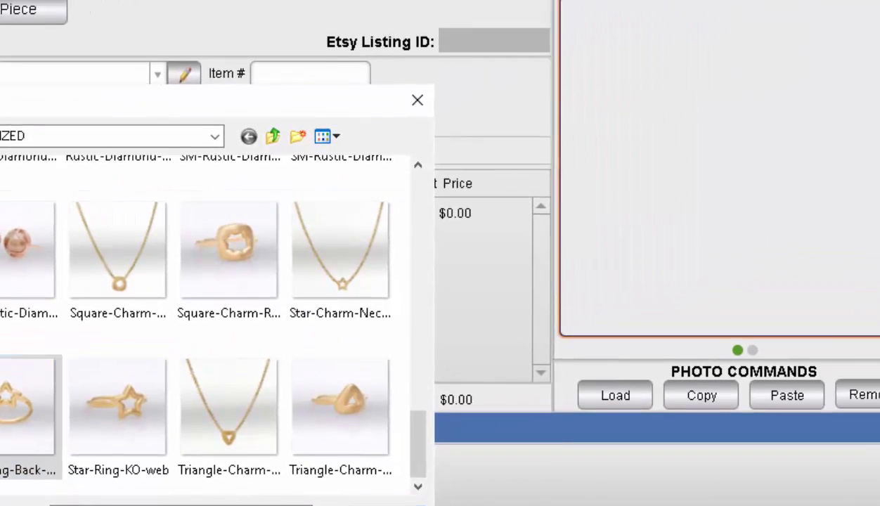
pyautogui.click(654, 432)
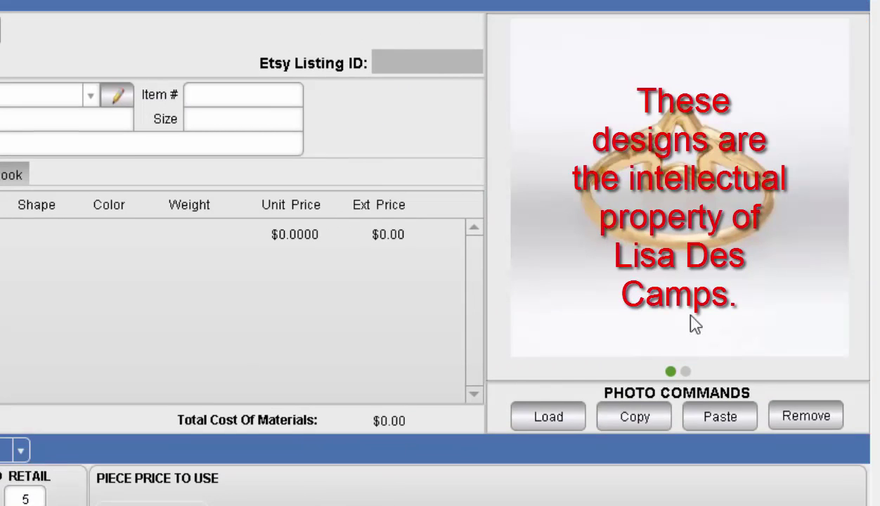
# - Load Star-Ring-KO-web as the jewelry piece's second photo and flip between the two photos
pyautogui.click(686, 373)
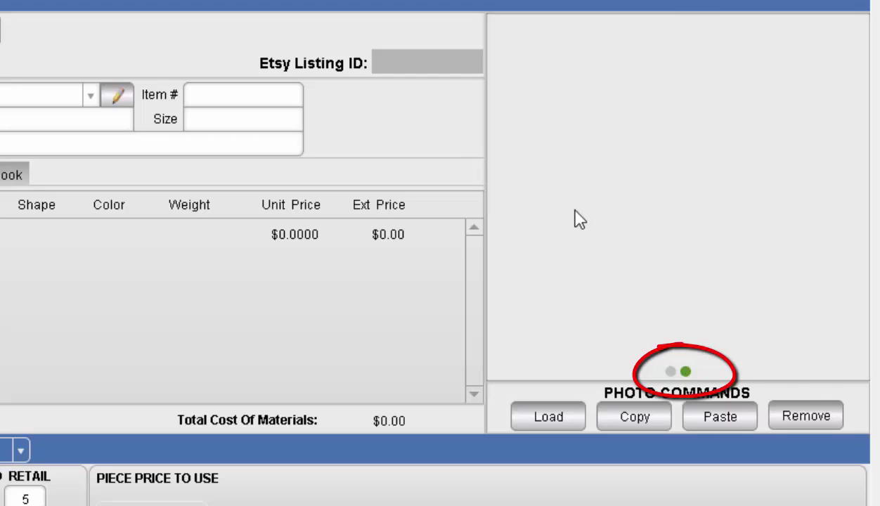
pyautogui.click(551, 419)
pyautogui.scroll(-10, 268, 458)
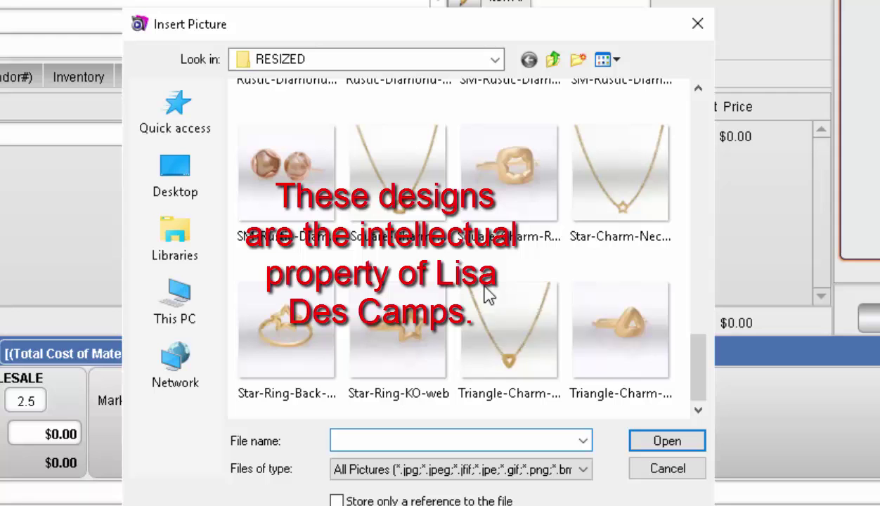
pyautogui.click(427, 322)
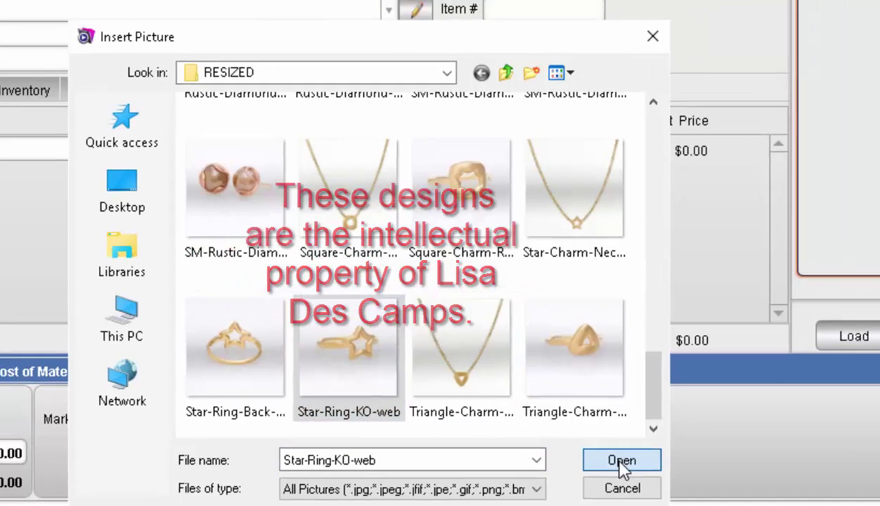
pyautogui.click(666, 443)
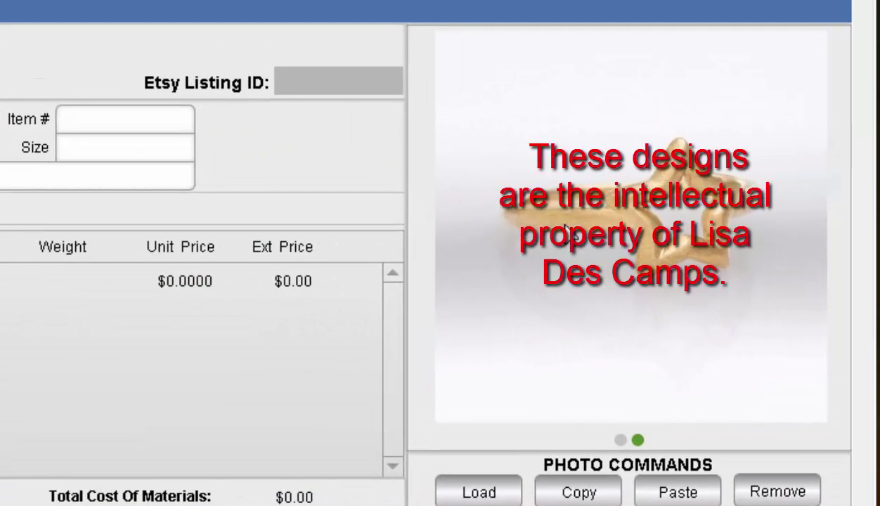
pyautogui.click(620, 442)
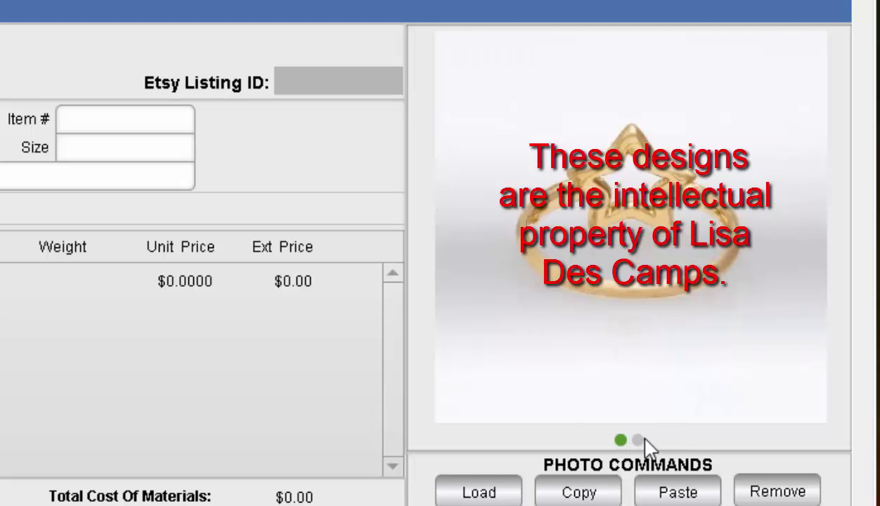
pyautogui.click(638, 441)
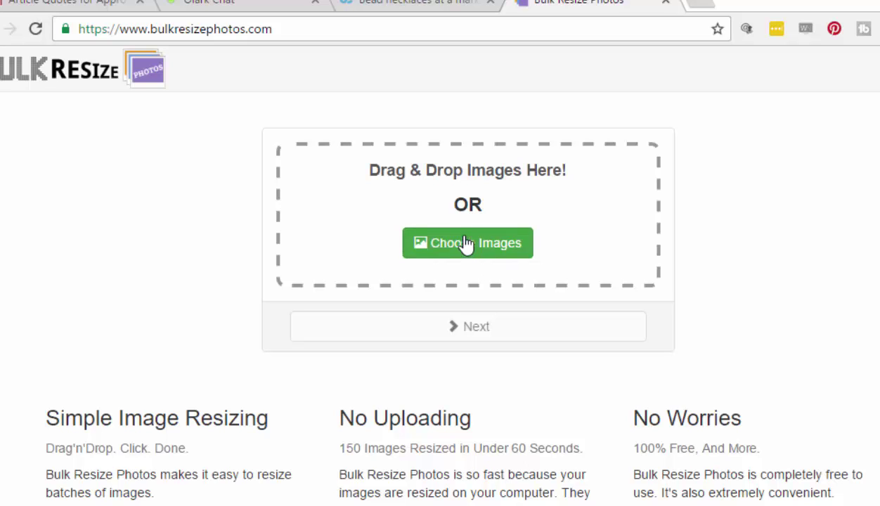
# - In File Explorer's Stock Purchases folder, select the Poll_votebox PNG and the Post Office, practice creative process, Priorities_Clock and problem-idea images
pyautogui.hotkey('alt', 'Tab')
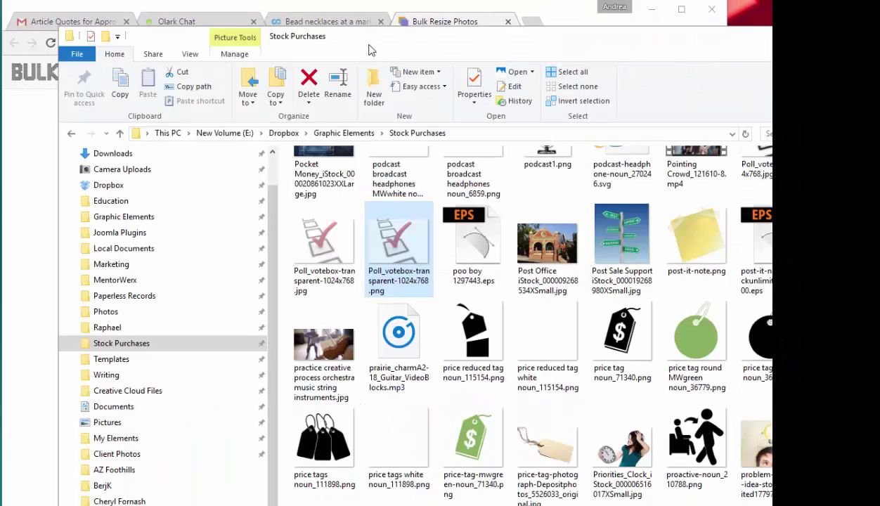
pyautogui.click(398, 254)
pyautogui.keyDown('ctrl'); pyautogui.click(537, 242); pyautogui.keyUp('ctrl')
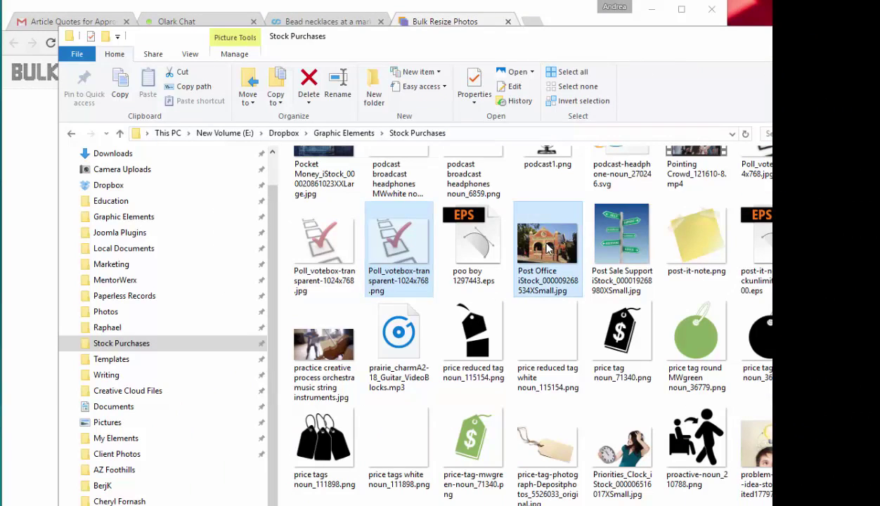
pyautogui.keyDown('ctrl'); pyautogui.click(315, 341); pyautogui.keyUp('ctrl')
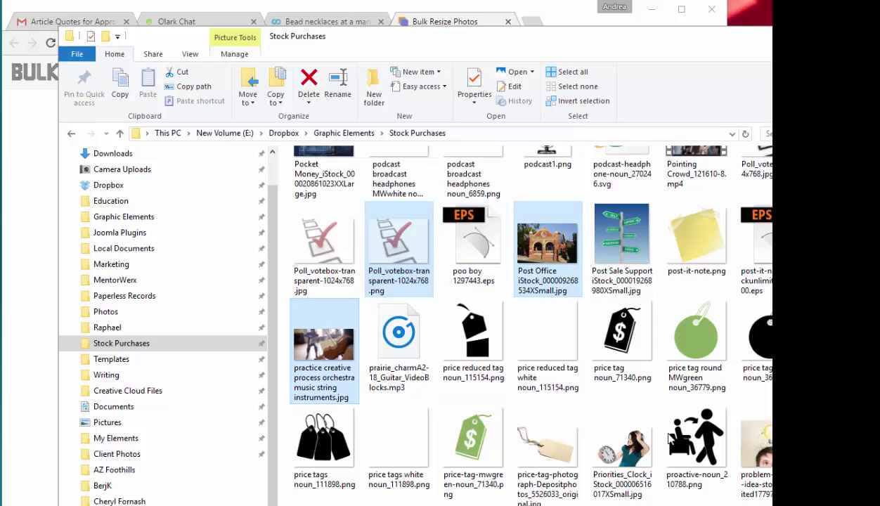
pyautogui.keyDown('ctrl'); pyautogui.click(611, 455); pyautogui.keyUp('ctrl')
pyautogui.keyDown('ctrl'); pyautogui.click(743, 452); pyautogui.keyUp('ctrl')
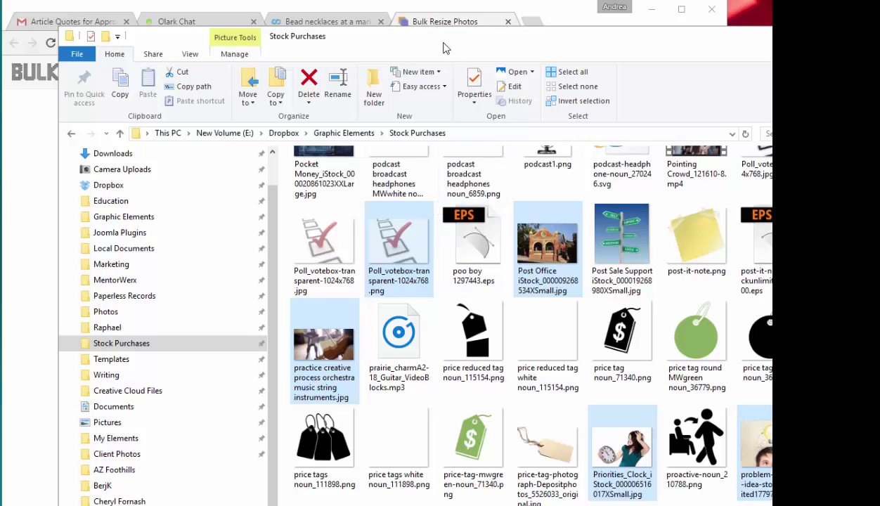
# - Move the File Explorer window aside and drop the selected images onto the Bulk Resize Photos upload area
pyautogui.moveTo(442, 44); pyautogui.dragTo(770, 47)
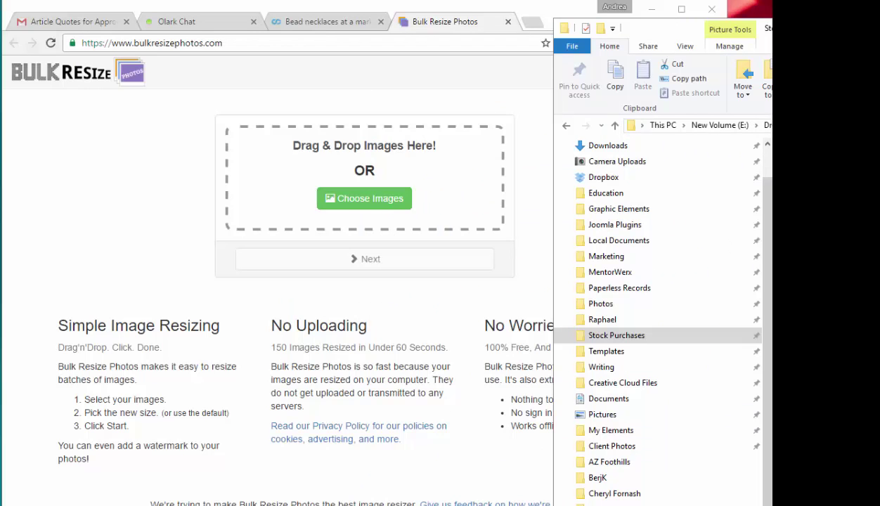
pyautogui.moveTo(731, 204); pyautogui.dragTo(352, 199)
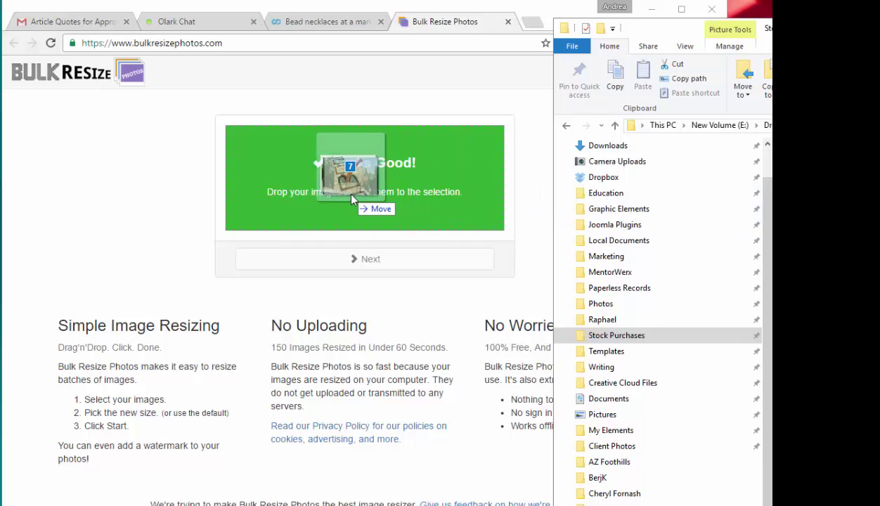
pyautogui.moveTo(352, 199); pyautogui.dragTo(380, 204)
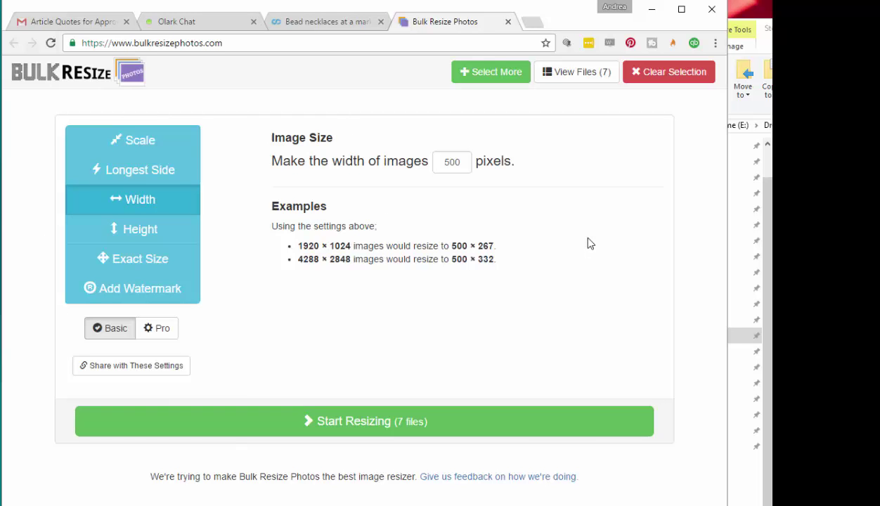
# - Set the images to scale to 50% of their original size
pyautogui.click(140, 143)
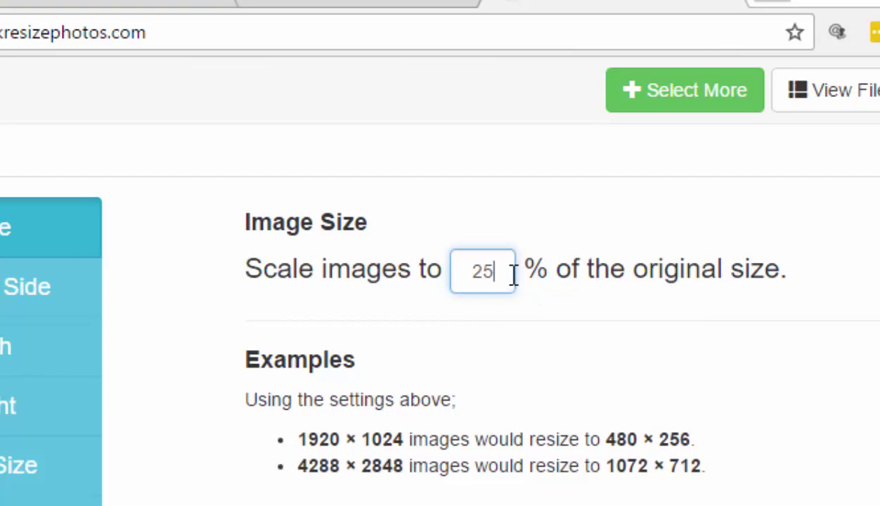
pyautogui.moveTo(502, 273); pyautogui.dragTo(288, 263)
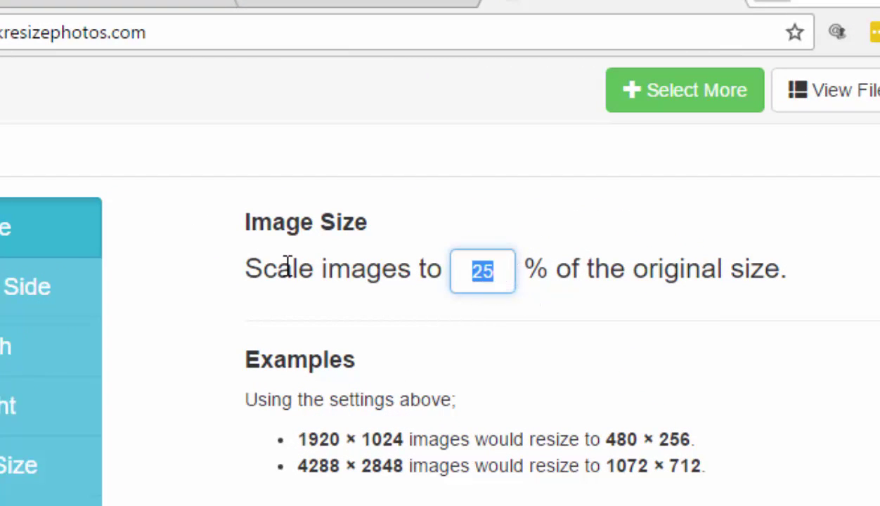
pyautogui.write('50')
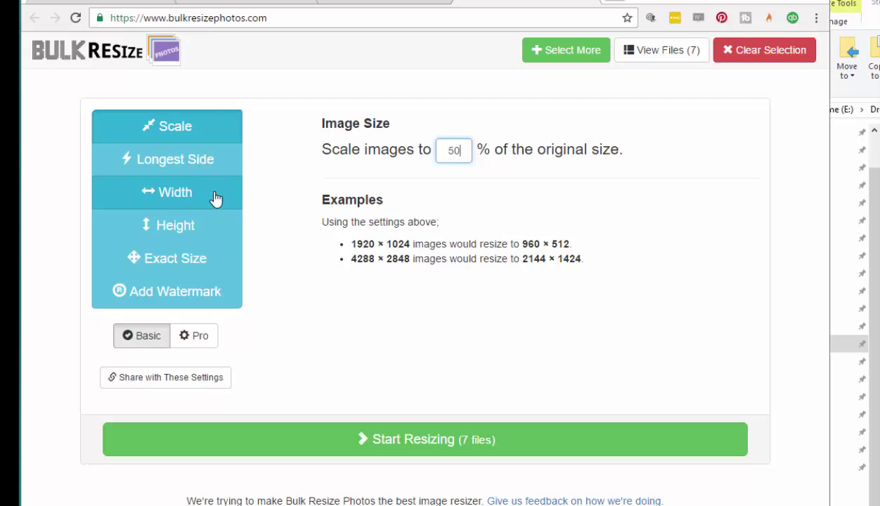
# - Switch the resize method to width and set the image width to 600 pixels
pyautogui.click(189, 198)
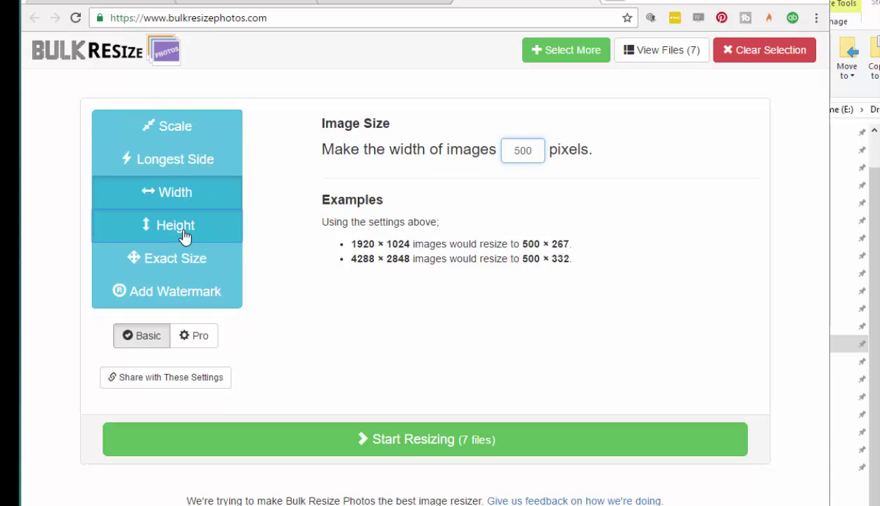
pyautogui.click(186, 230)
pyautogui.click(190, 205)
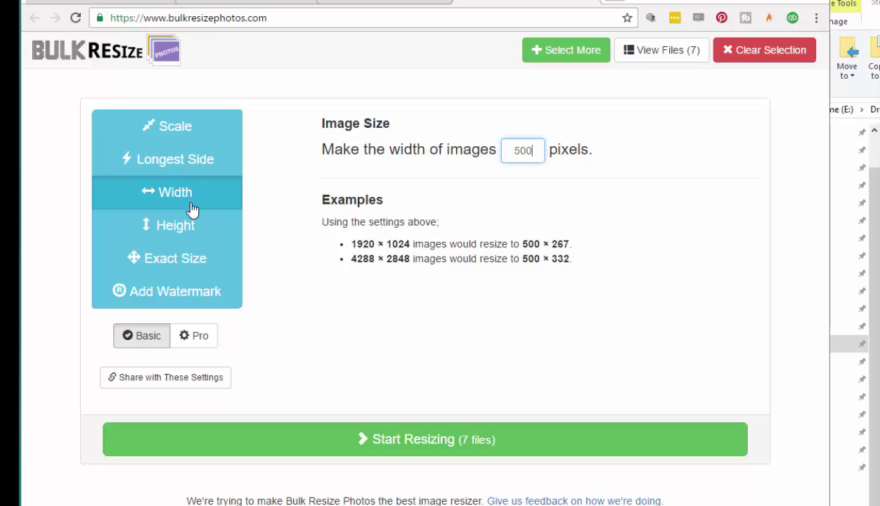
pyautogui.moveTo(528, 149); pyautogui.dragTo(409, 153)
pyautogui.write('600')
# - Switch the resize method to height and set the image height to 500 pixels
pyautogui.click(191, 234)
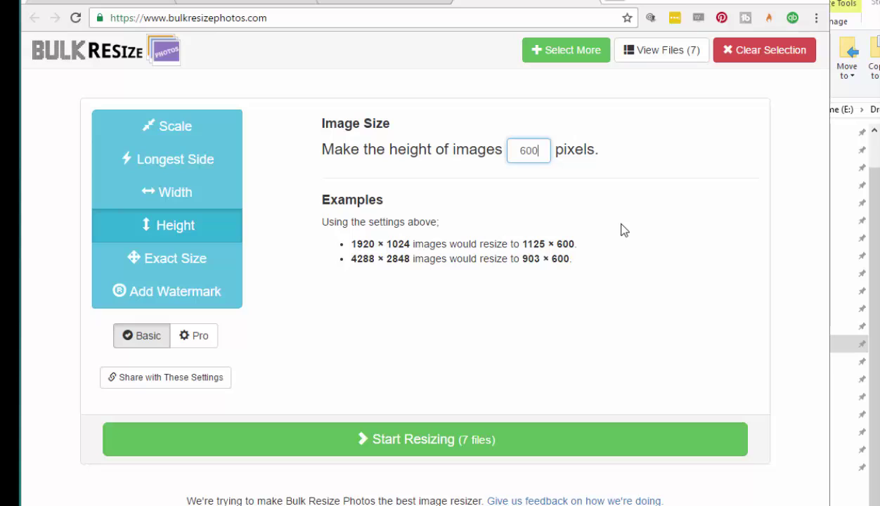
pyautogui.click(508, 147)
pyautogui.hotkey('ctrl', 'a')
pyautogui.write('500')
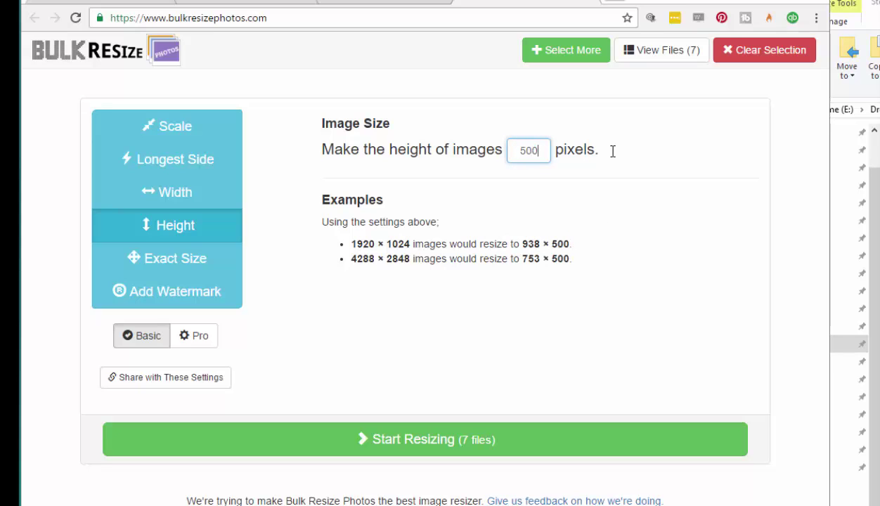
pyautogui.click(653, 294)
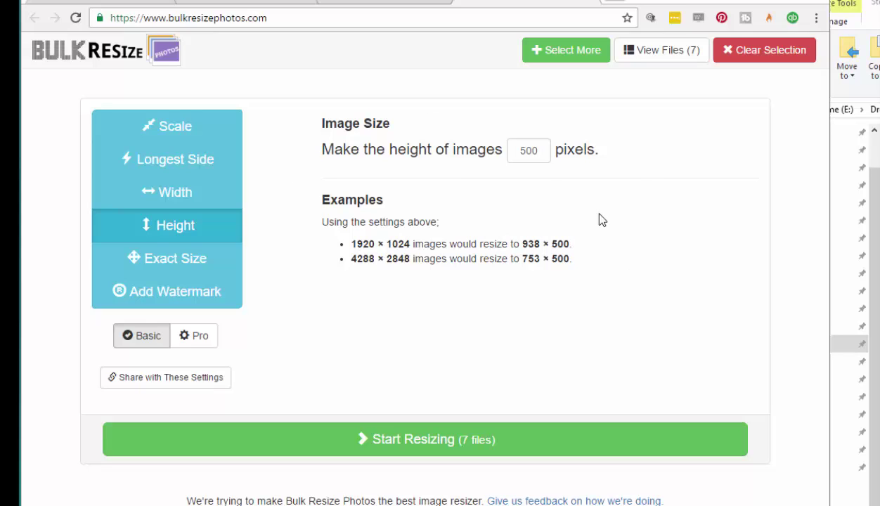
# - Run the resizing and save the result as ResizedPhotos.0.zip in the Downloads folder
pyautogui.click(424, 441)
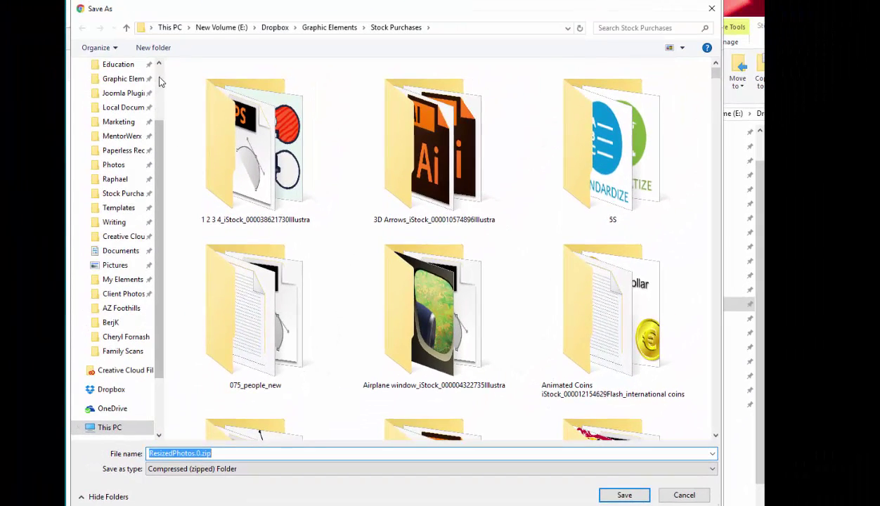
pyautogui.scroll(3, 154, 74)
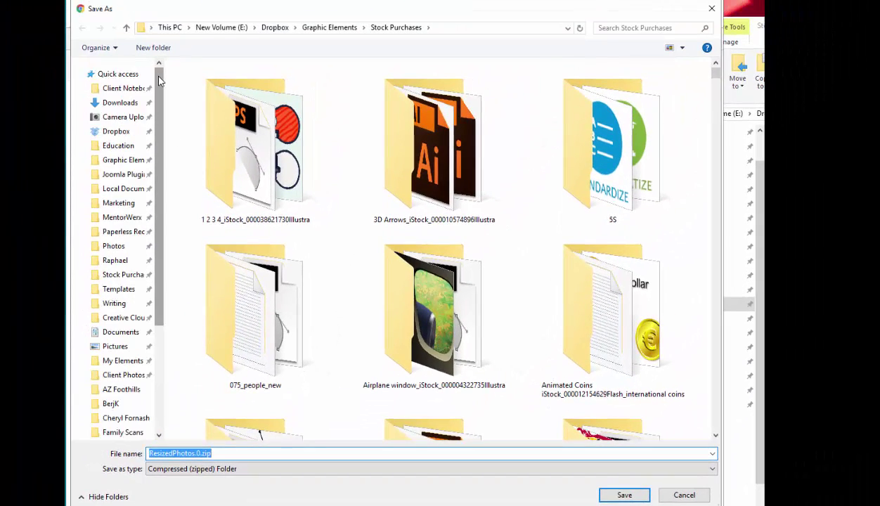
pyautogui.click(130, 107)
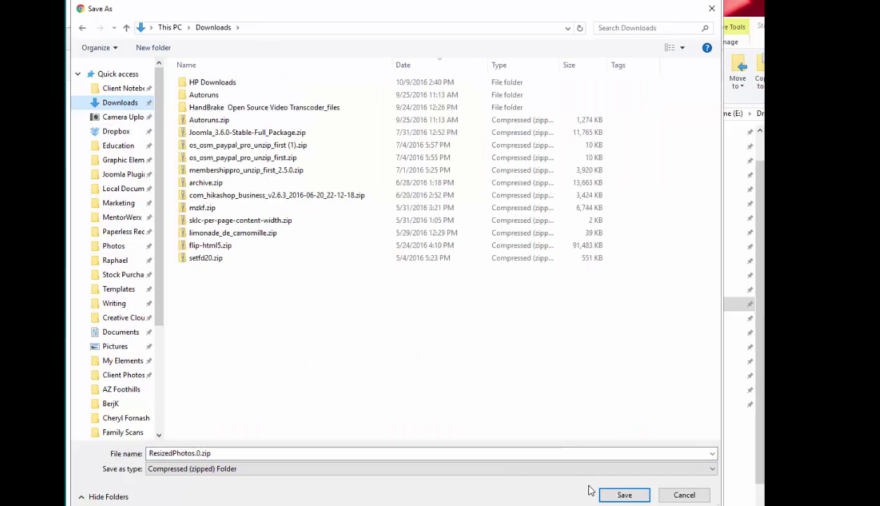
pyautogui.click(621, 495)
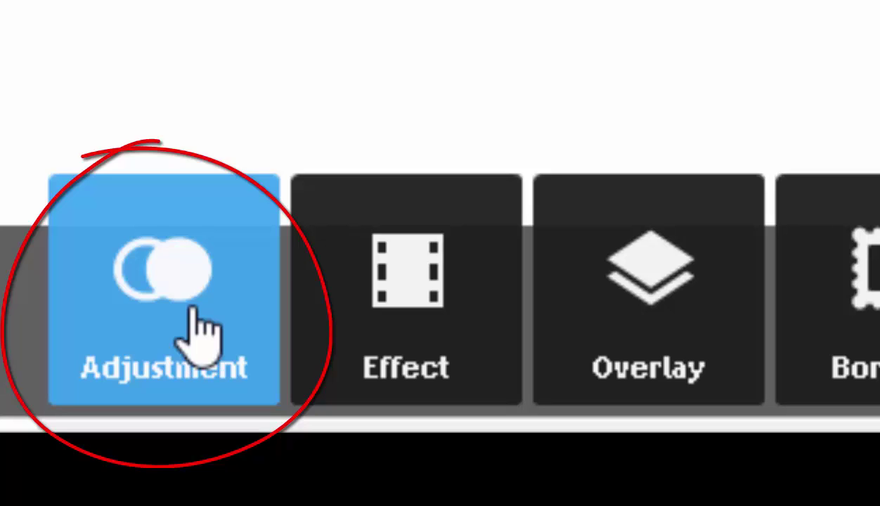
# - Open the image adjustments for cropping and try the 5:4, 4:3, 3:2 and 16:9 ratios on the pendant photo
pyautogui.click(200, 331)
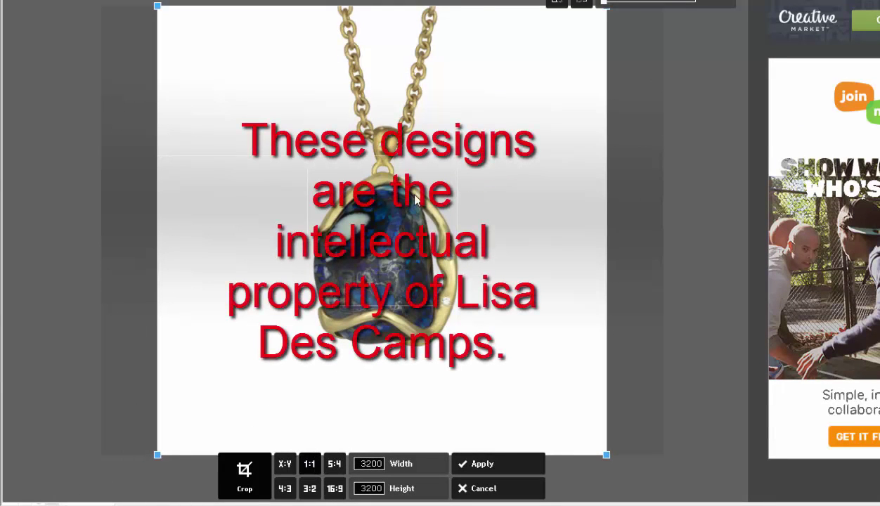
pyautogui.click(334, 465)
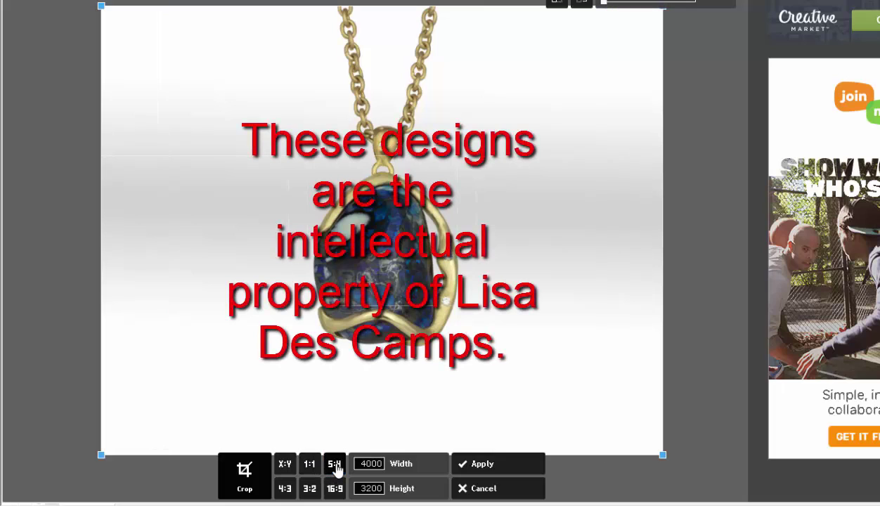
pyautogui.click(285, 490)
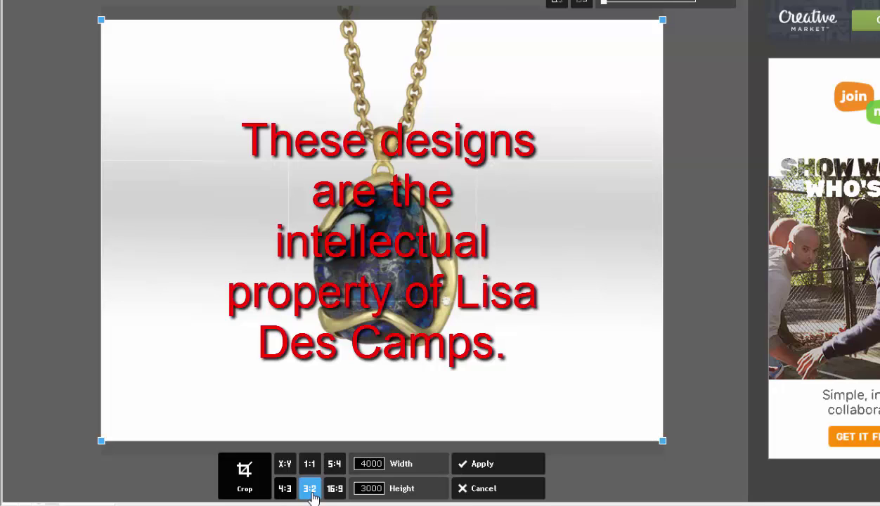
pyautogui.click(310, 490)
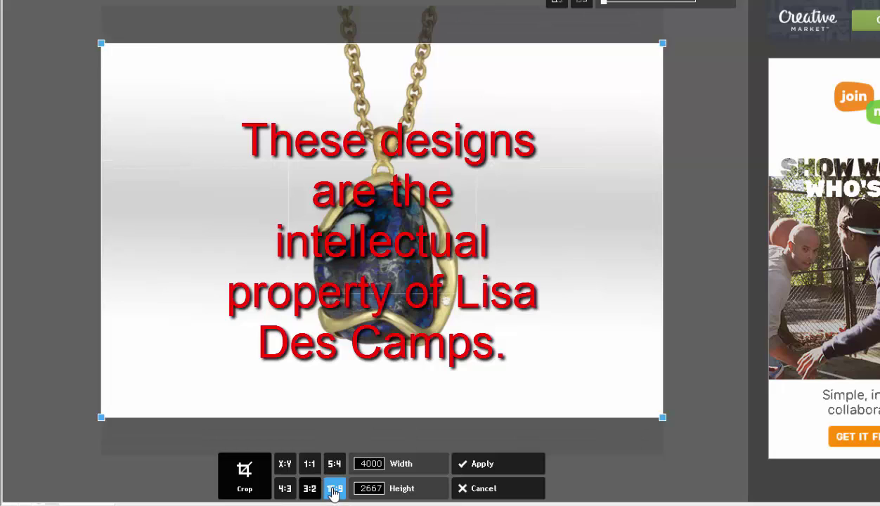
pyautogui.click(334, 490)
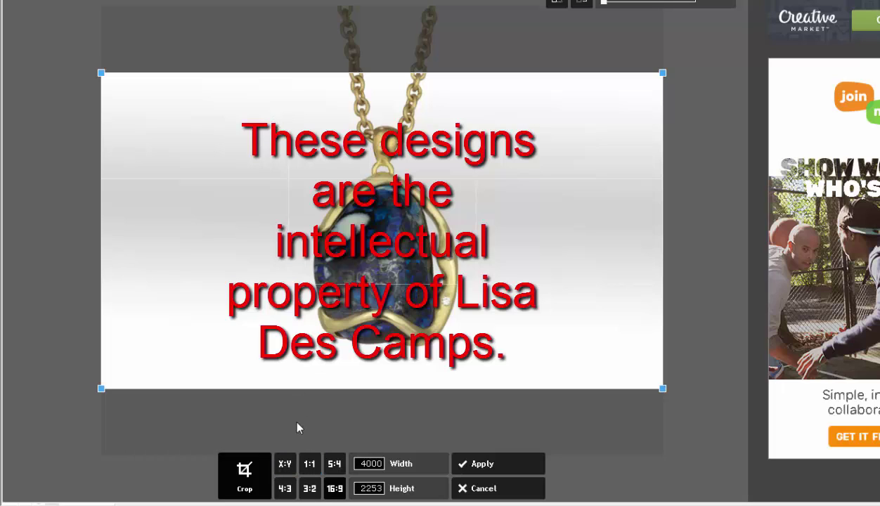
# - Crop the pendant photo to a 1:1 square of about 2395 by 2395 pixels around the pendant and part of its chain
pyautogui.click(308, 465)
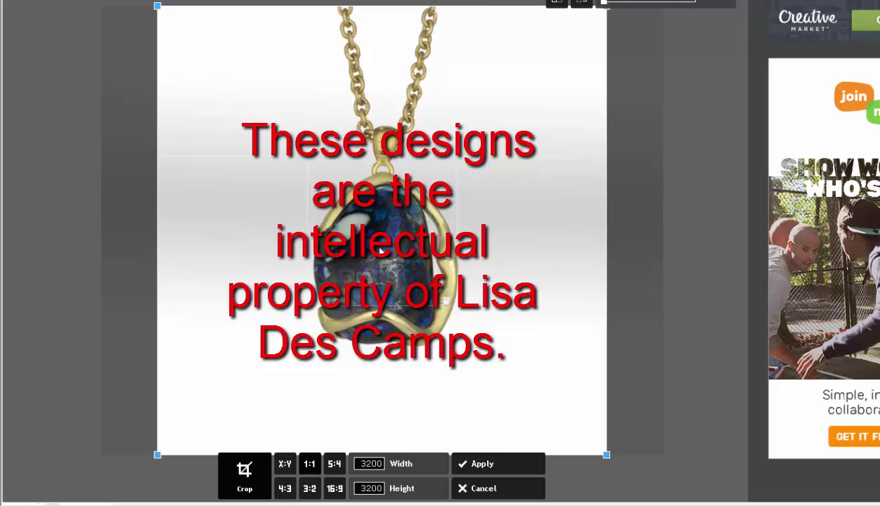
pyautogui.moveTo(157, 455); pyautogui.dragTo(270, 343)
pyautogui.moveTo(362, 241); pyautogui.dragTo(343, 262)
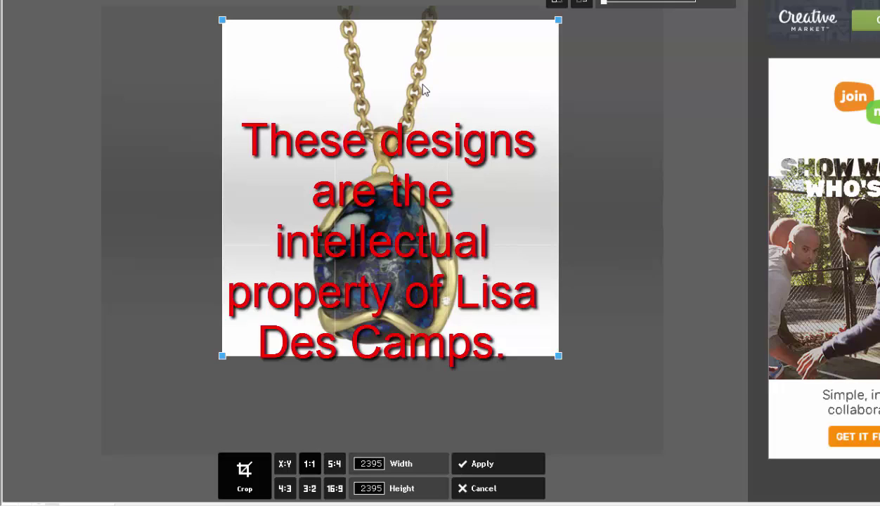
pyautogui.click(482, 464)
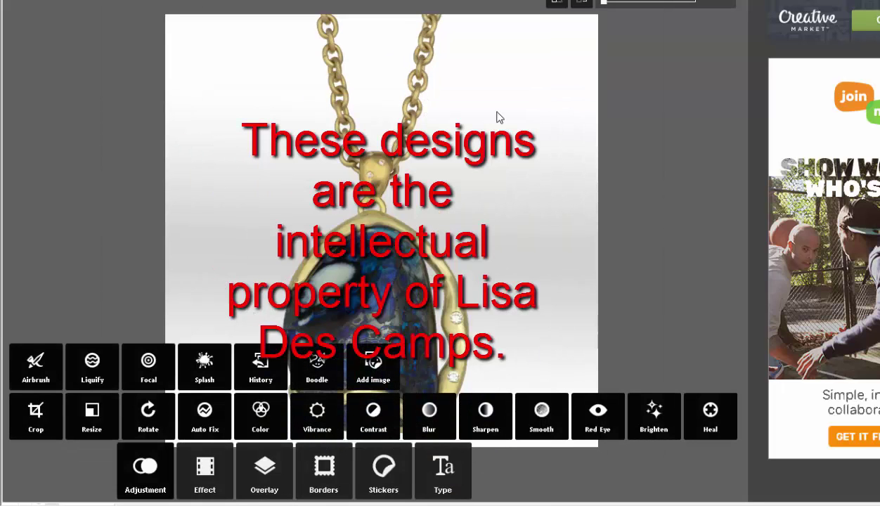
# - Resize the cropped pendant image to 600 by 600 pixels with its proportions kept
pyautogui.click(36, 426)
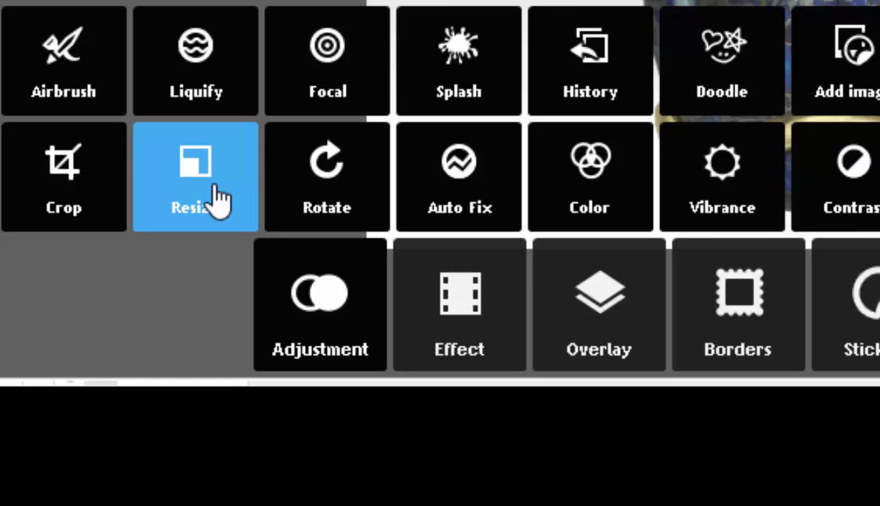
pyautogui.click(216, 208)
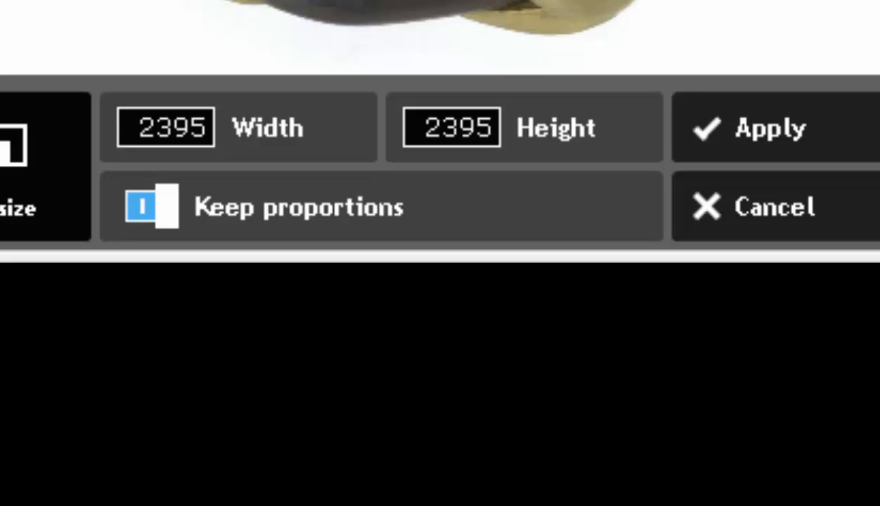
pyautogui.click(148, 224)
pyautogui.click(173, 214)
pyautogui.doubleClick(141, 126)
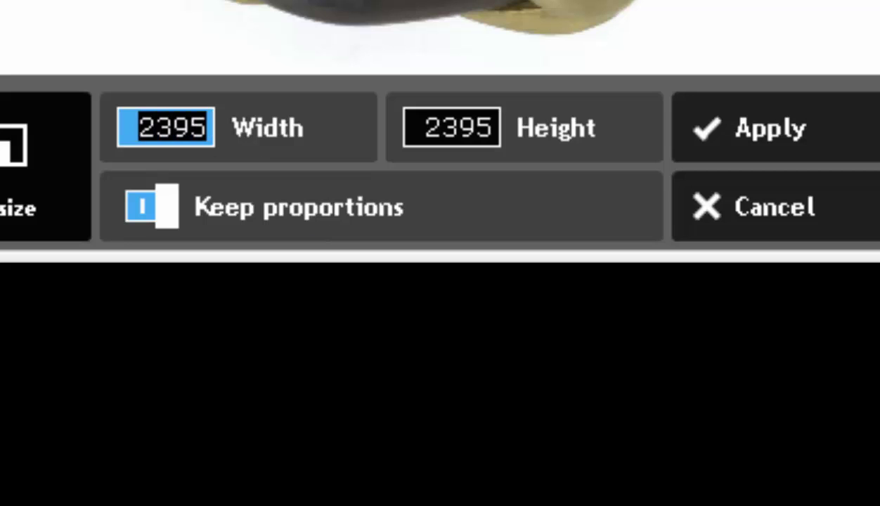
pyautogui.write('600')
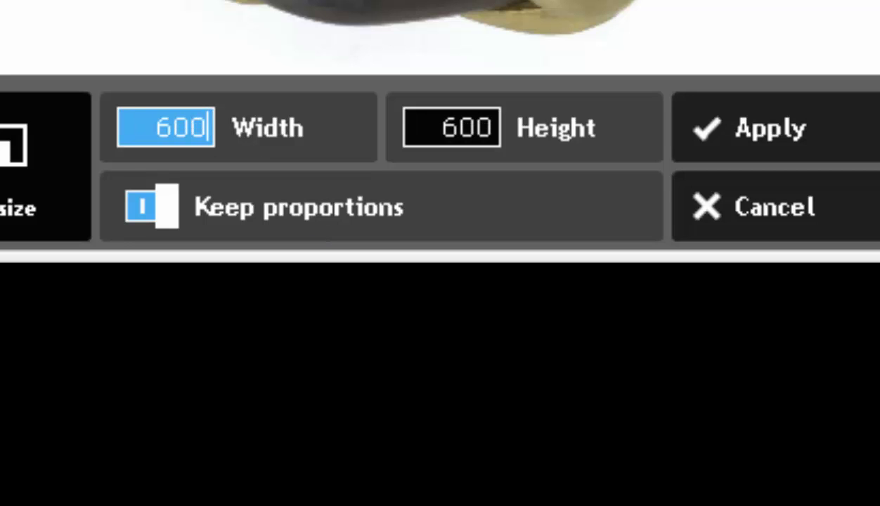
pyautogui.press('Tab')
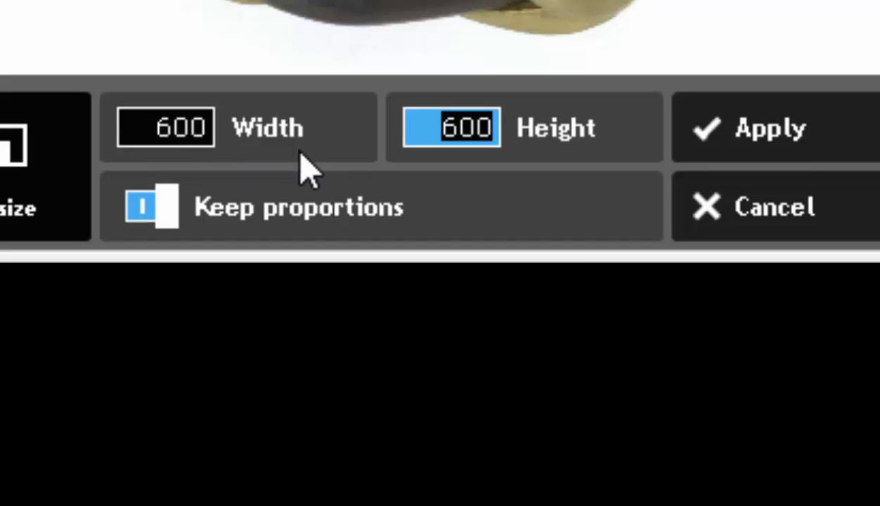
pyautogui.click(808, 129)
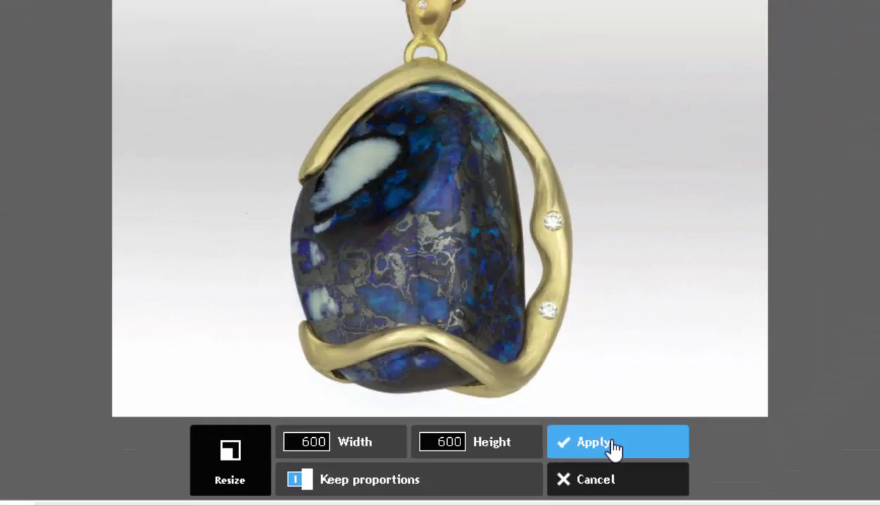
pyautogui.click(814, 137)
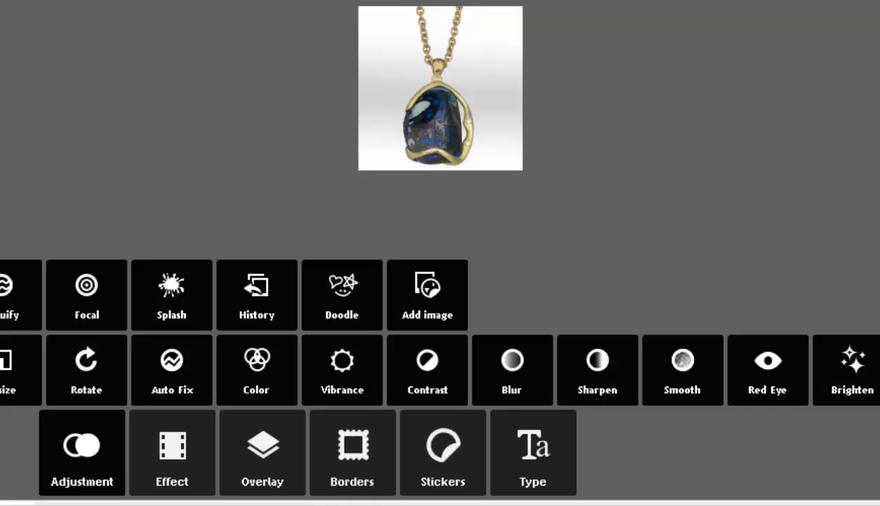
# - Open the save settings for the resized image and try quality levels of 100, 62 and 42
pyautogui.hotkey('ctrl', 's')
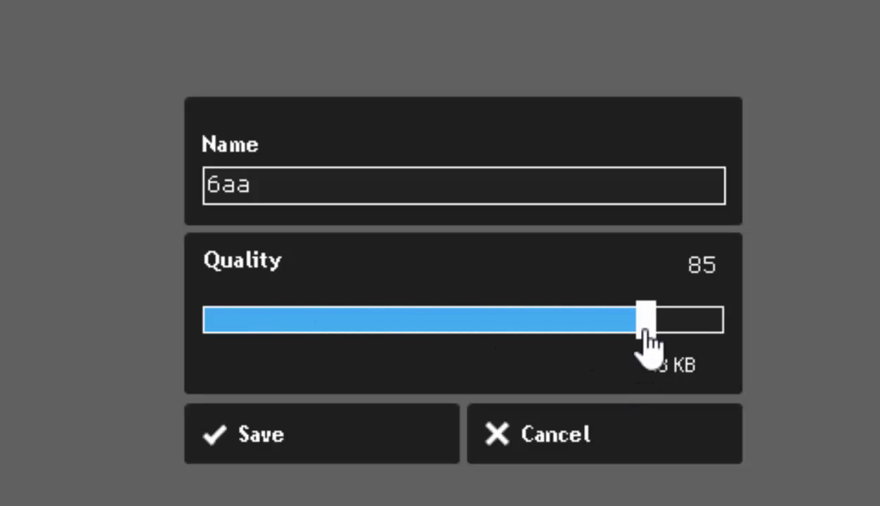
pyautogui.moveTo(645, 332); pyautogui.dragTo(769, 331)
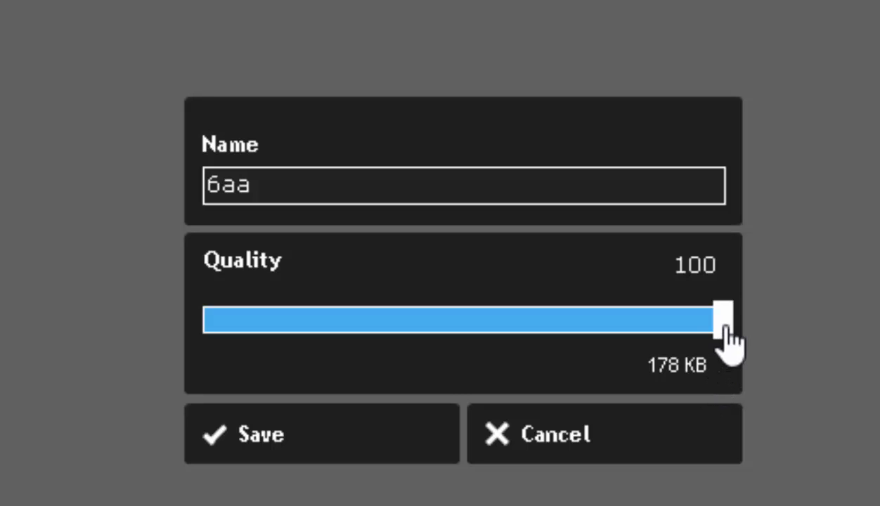
pyautogui.moveTo(728, 338); pyautogui.dragTo(534, 333)
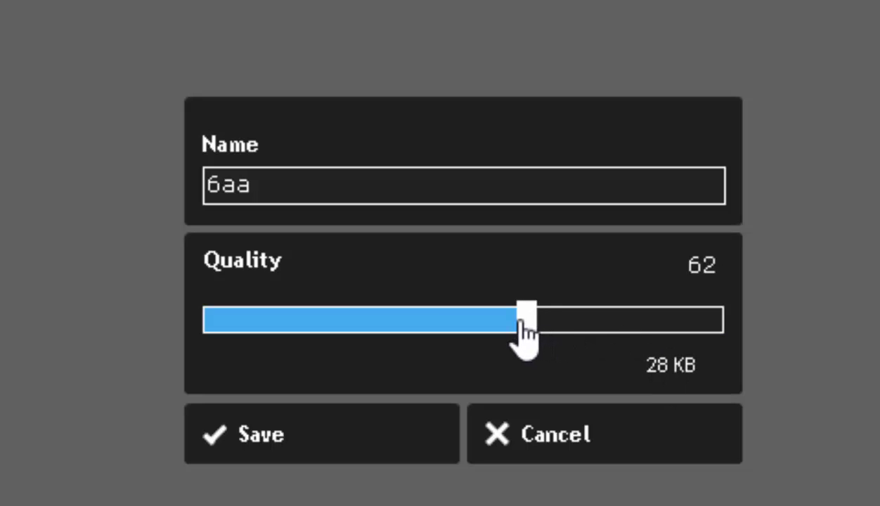
pyautogui.moveTo(524, 331); pyautogui.dragTo(732, 346)
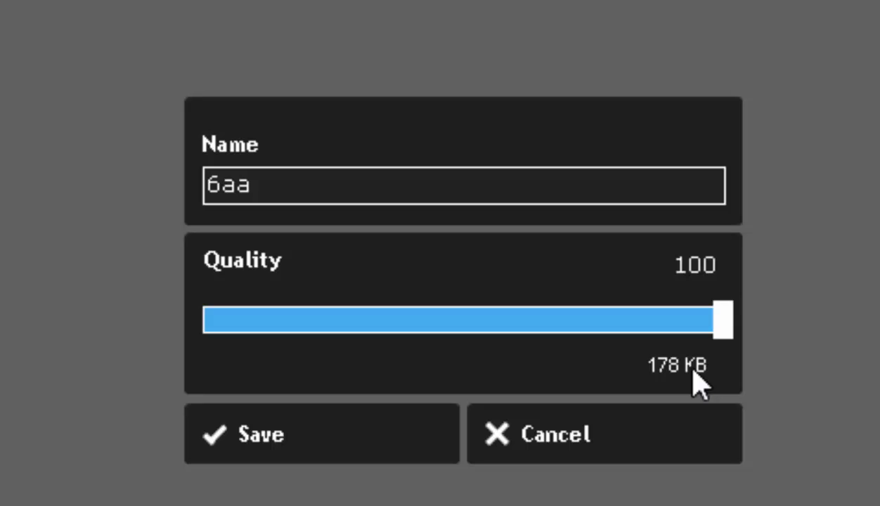
pyautogui.moveTo(720, 336); pyautogui.dragTo(423, 337)
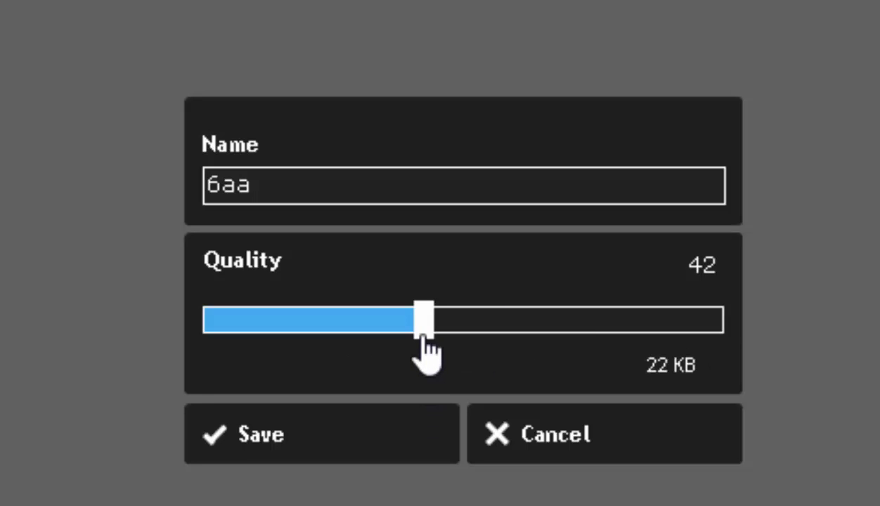
pyautogui.moveTo(423, 337); pyautogui.dragTo(728, 322)
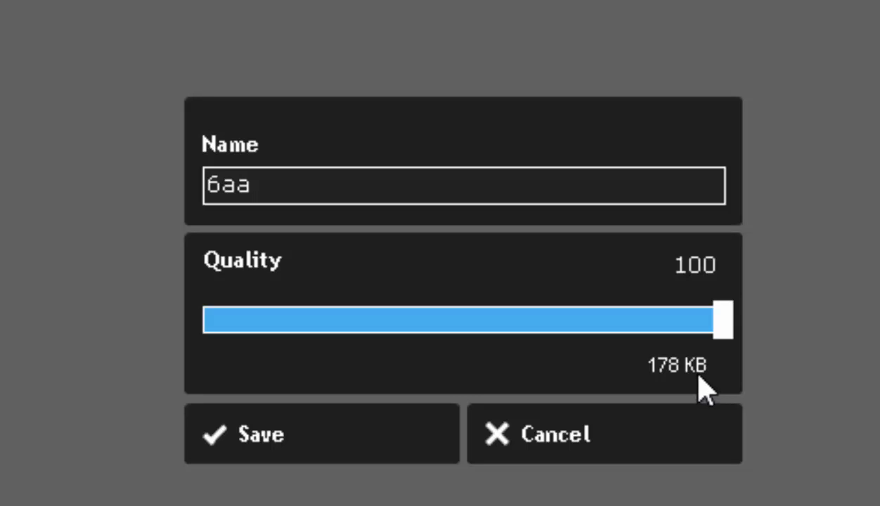
# - Set the image quality to 95 and save it as a JPEG named 6aa600sqweb
pyautogui.moveTo(722, 325); pyautogui.dragTo(634, 320)
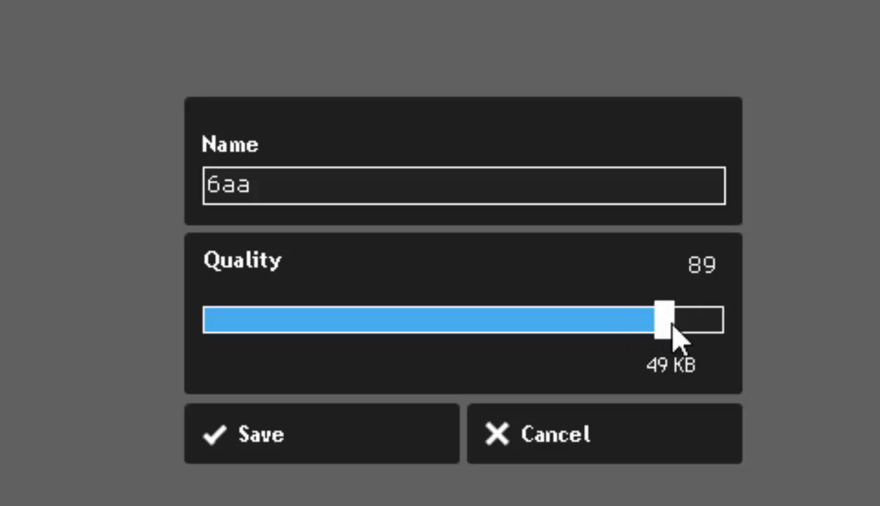
pyautogui.moveTo(672, 322); pyautogui.dragTo(677, 321)
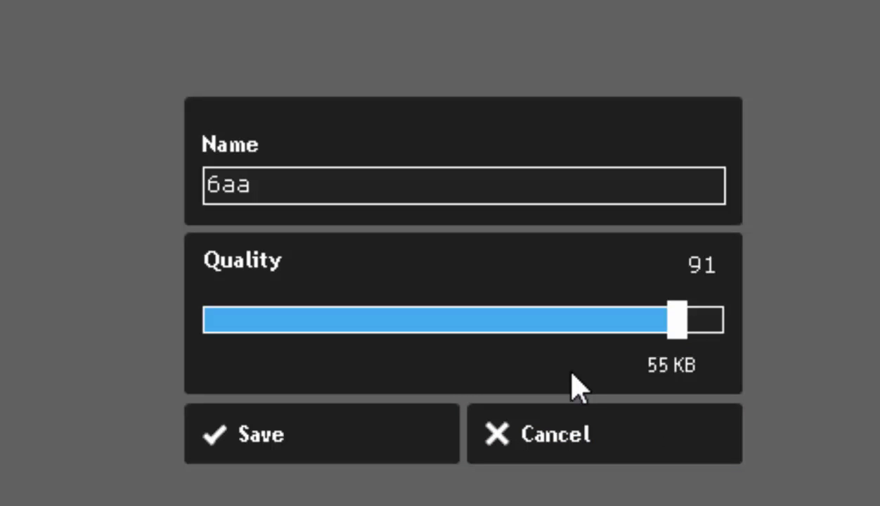
pyautogui.moveTo(681, 338); pyautogui.dragTo(703, 317)
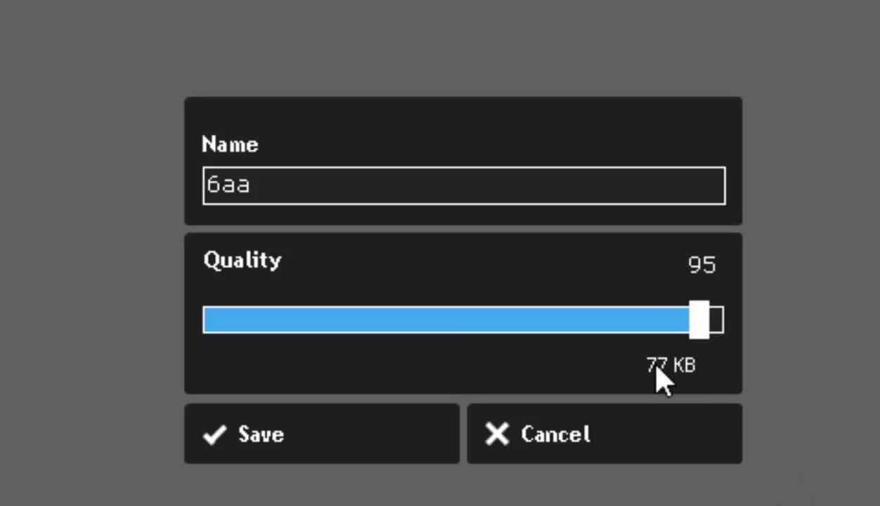
pyautogui.click(275, 196)
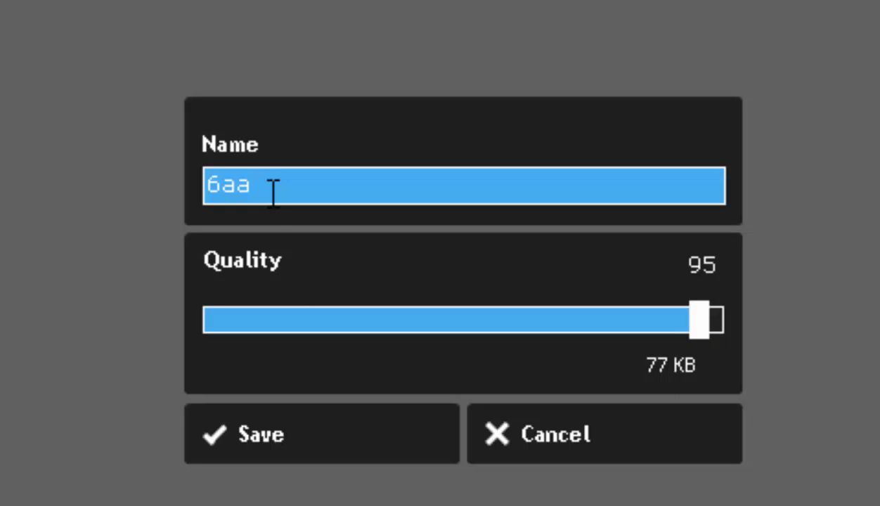
pyautogui.write('600sqweb')
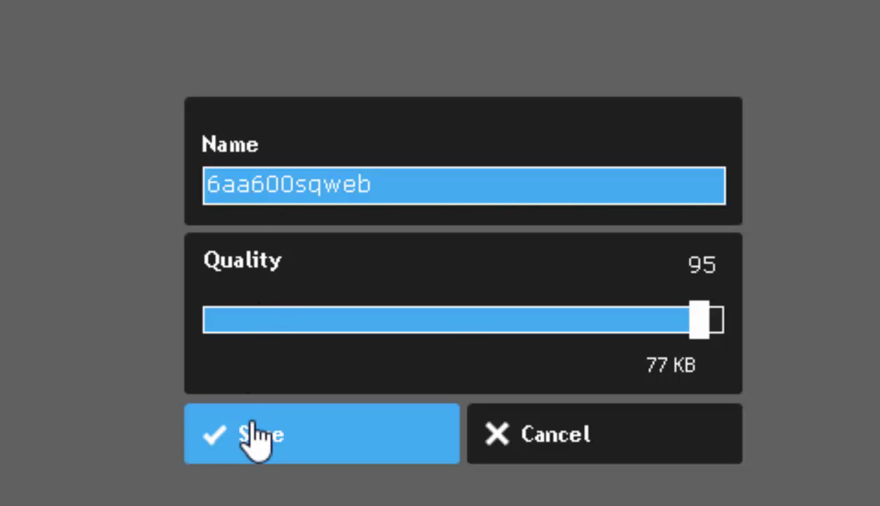
pyautogui.click(256, 436)
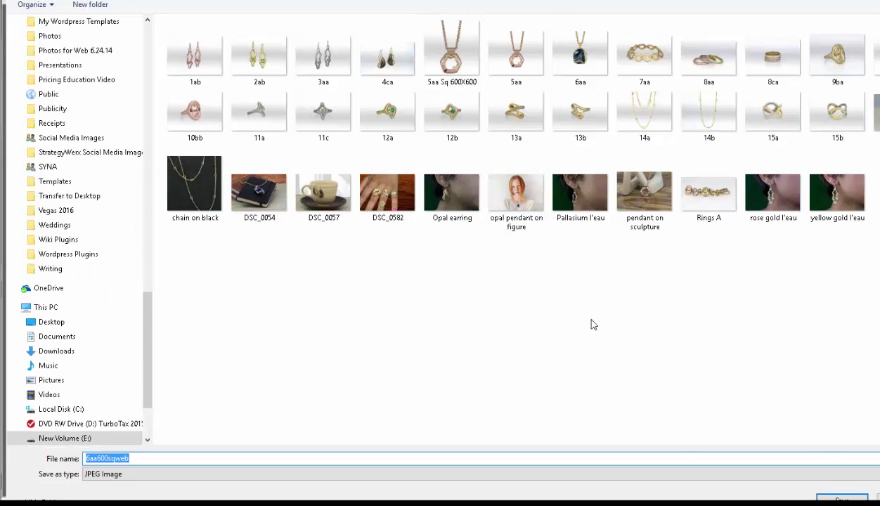
pyautogui.click(842, 498)
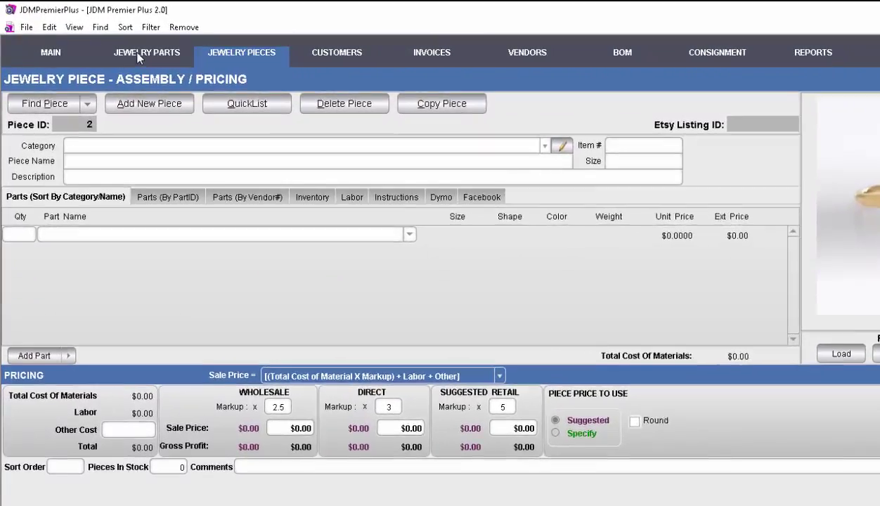
# - Switch to JDM Premier Plus and load the emerald-mask picture from the social images omi folder into the blank jewelry part record
pyautogui.click(140, 55)
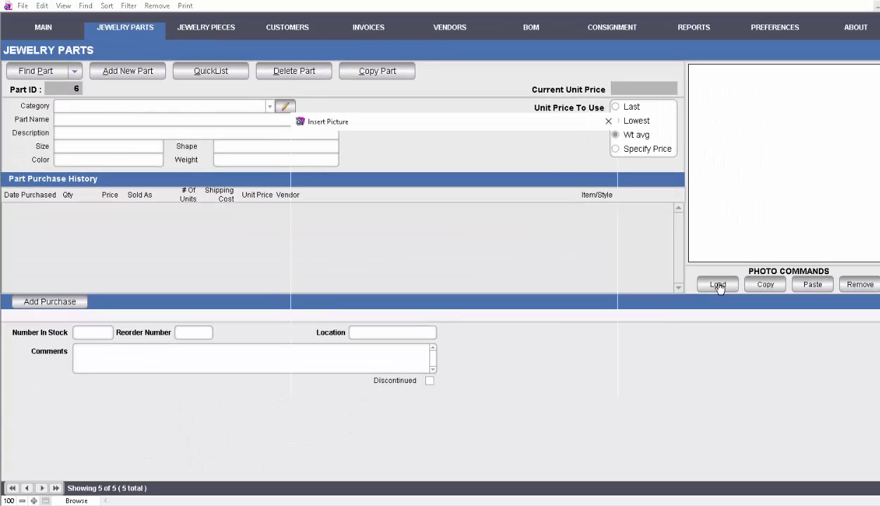
pyautogui.click(551, 413)
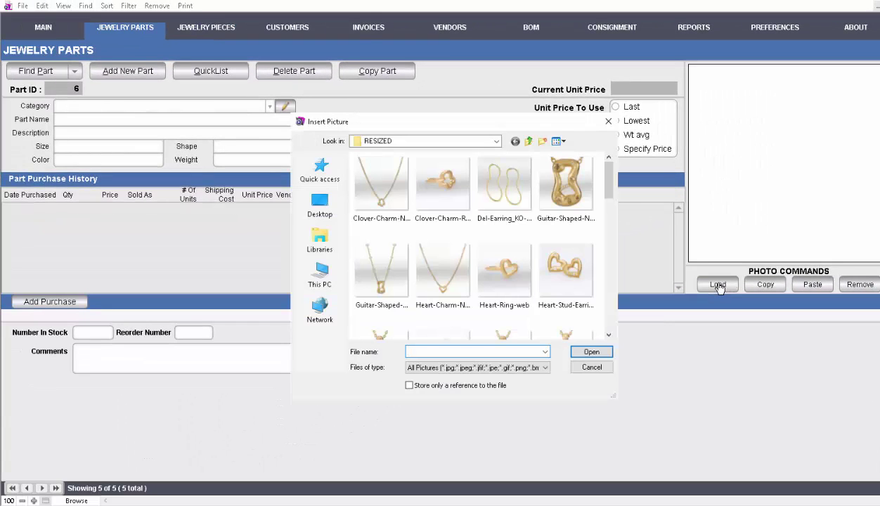
pyautogui.click(526, 143)
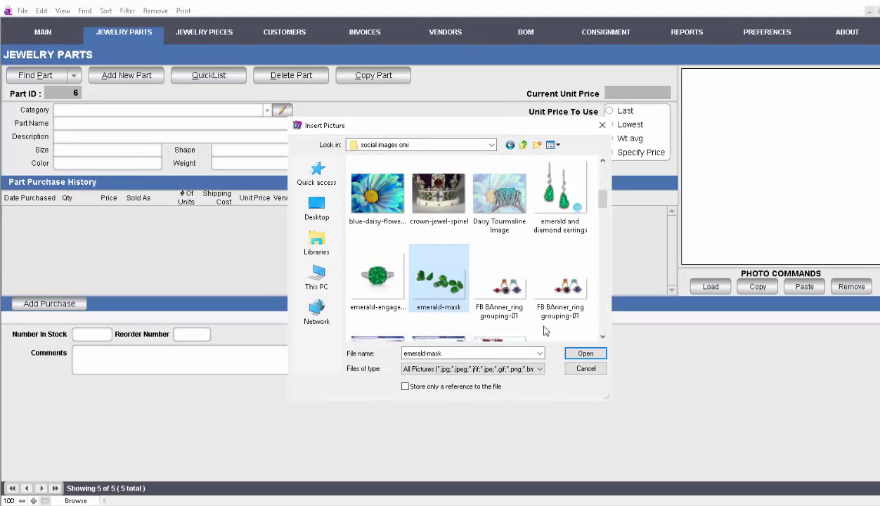
pyautogui.doubleClick(429, 284)
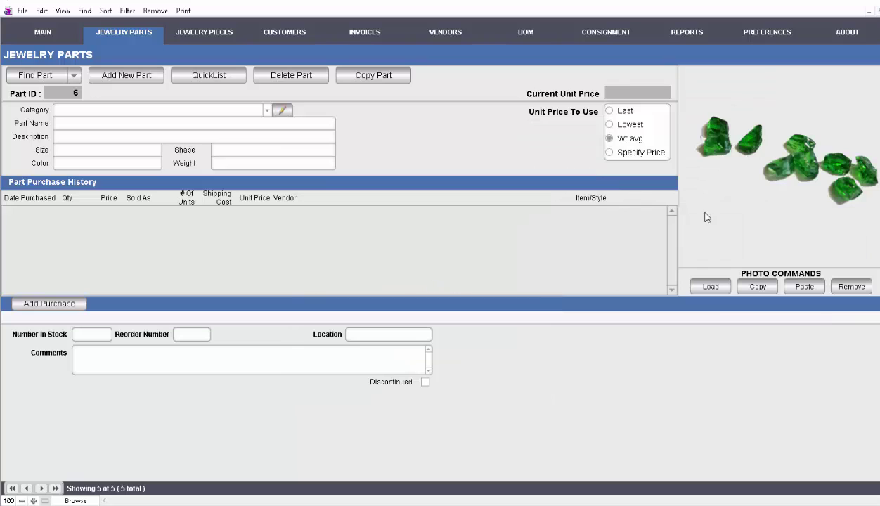